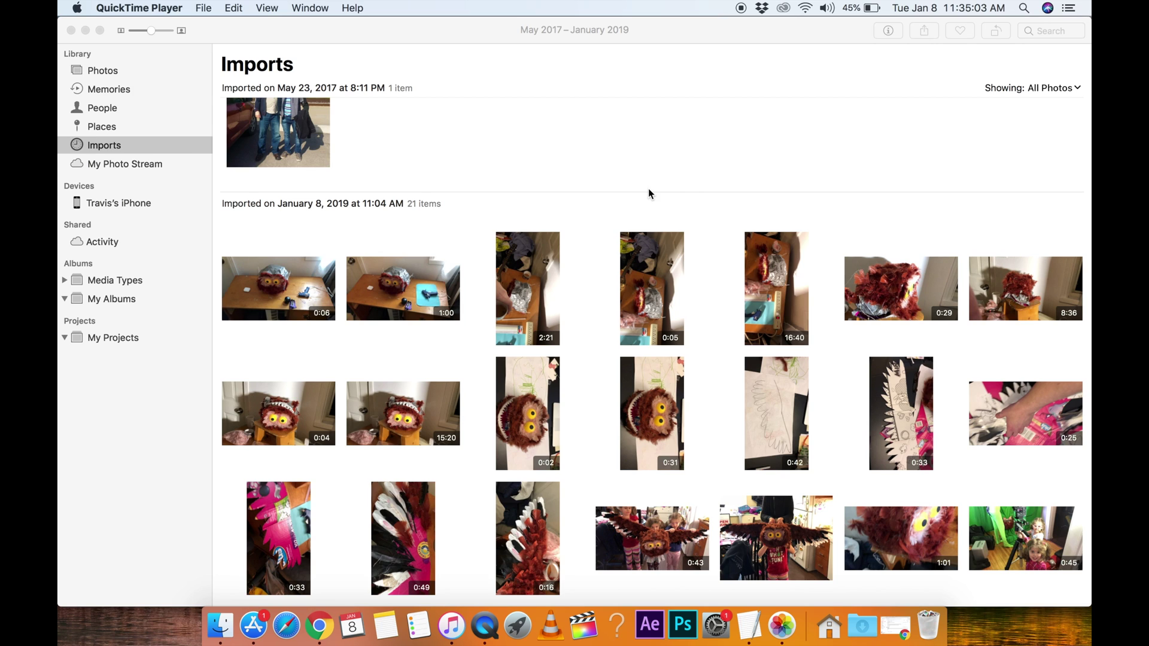
Step: Launch Photos from Launchpad so it opens on the Imports page
scroll(700, 366, down, 1)
click(518, 625)
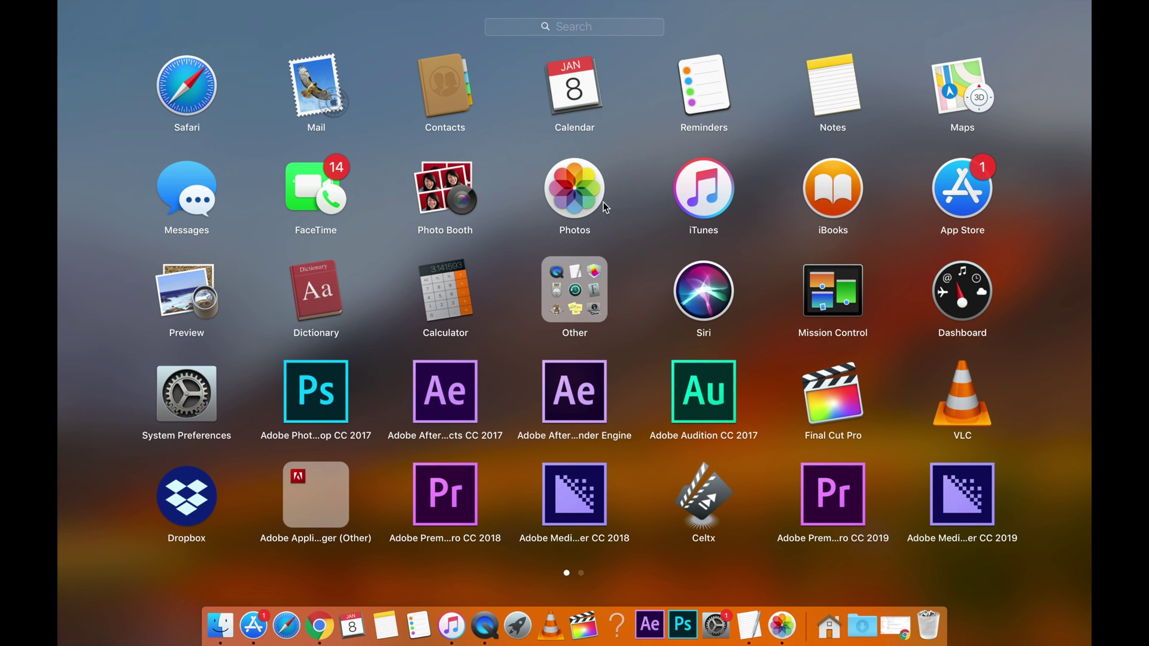
click(582, 175)
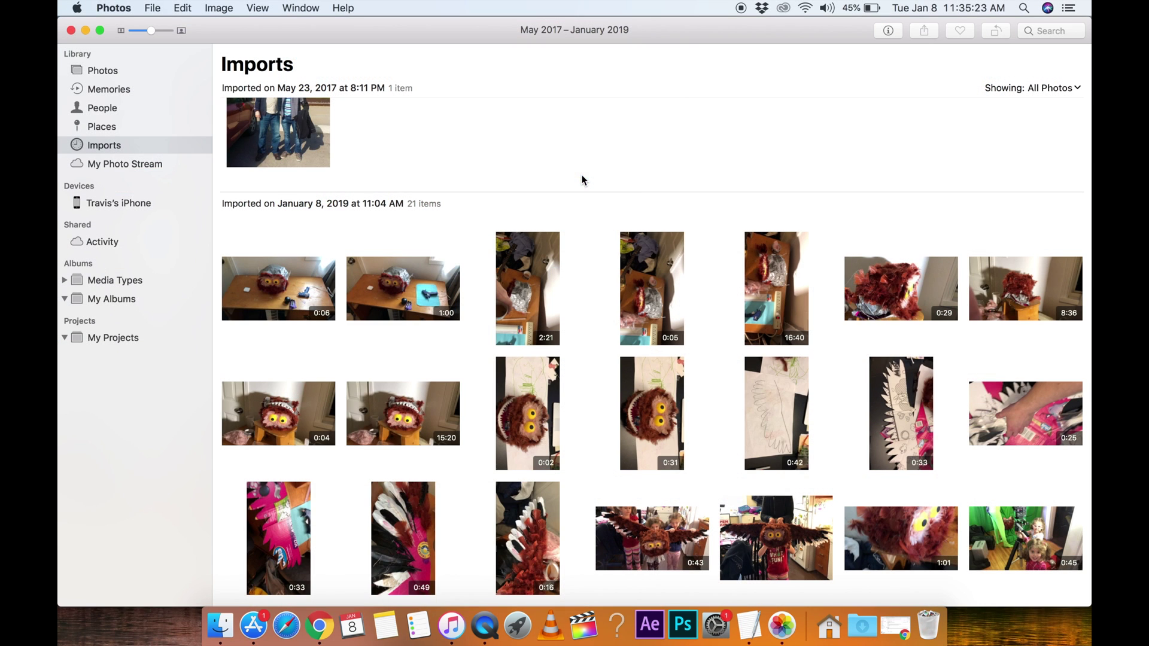
Step: Open the connected iPhone's import page and browse its photos and videos
click(125, 203)
scroll(547, 287, up, 10)
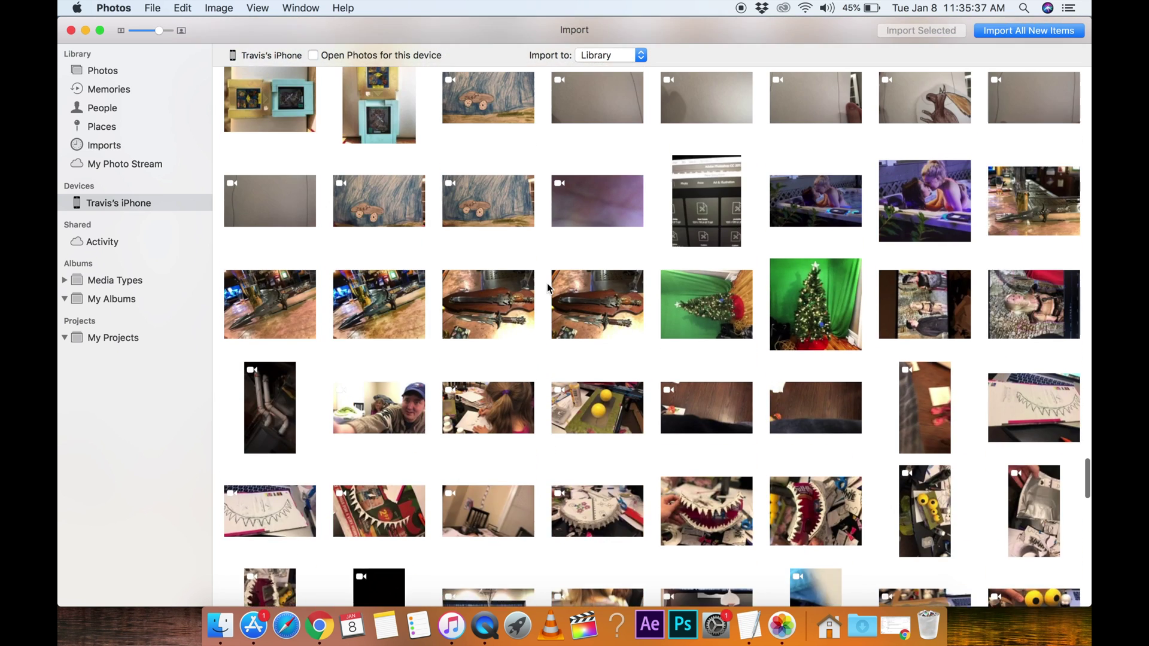
scroll(547, 283, down, 10)
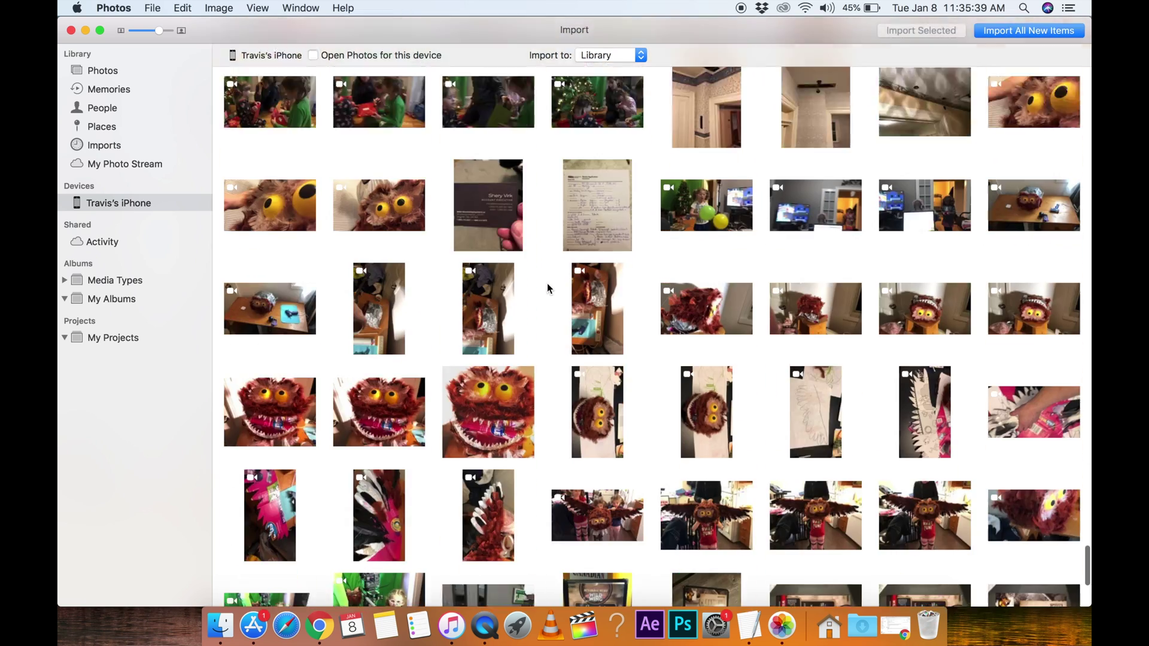
scroll(547, 289, down, 5)
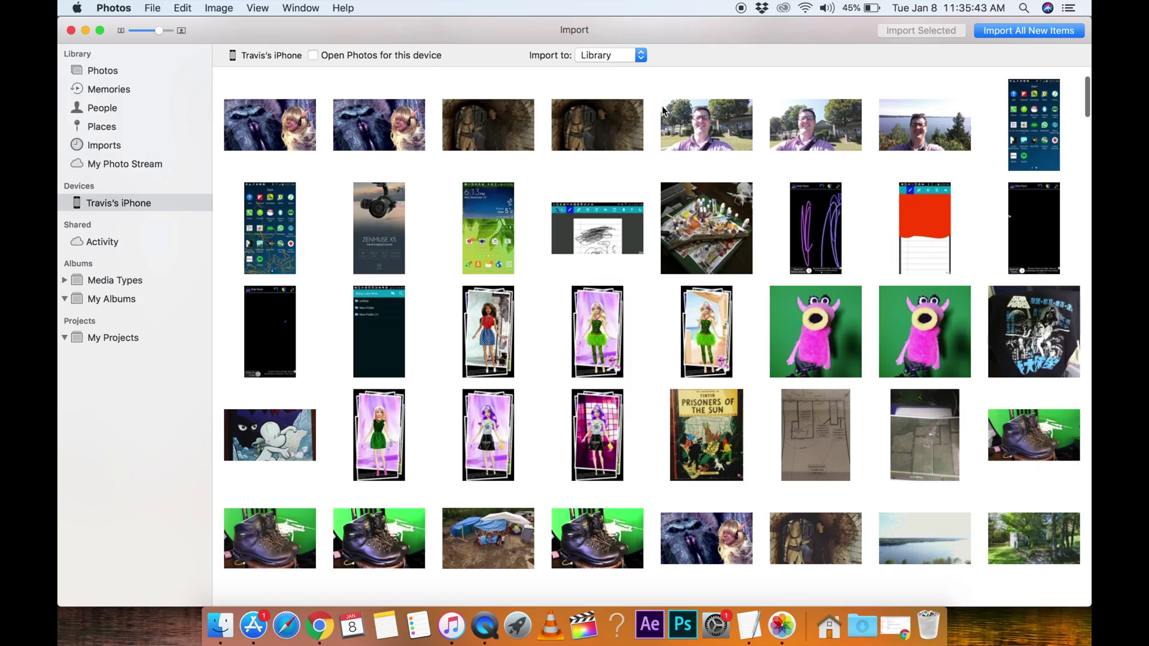
scroll(678, 390, down, 15)
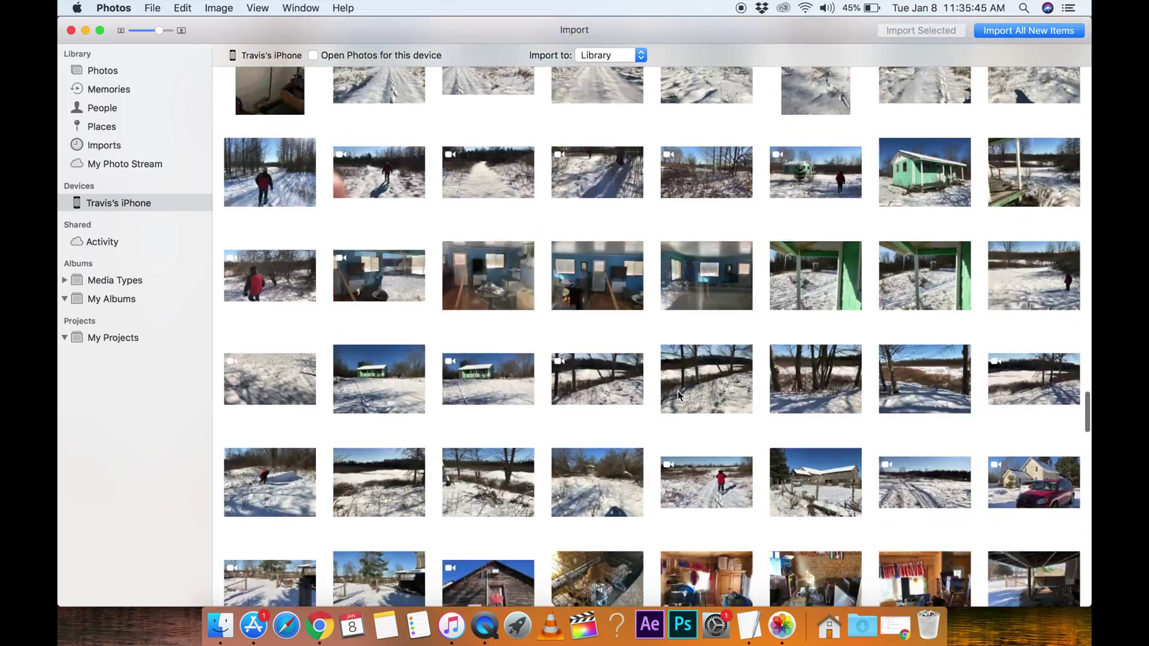
scroll(678, 390, down, 15)
scroll(678, 390, up, 5)
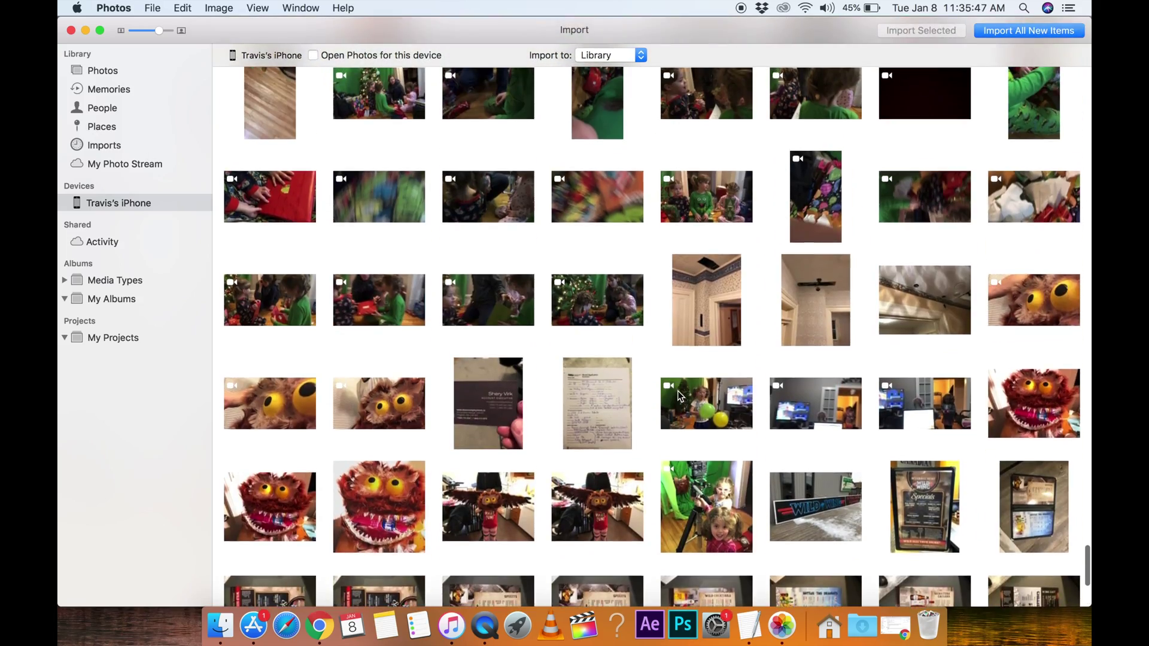
scroll(677, 390, up, 3)
scroll(677, 390, down, 5)
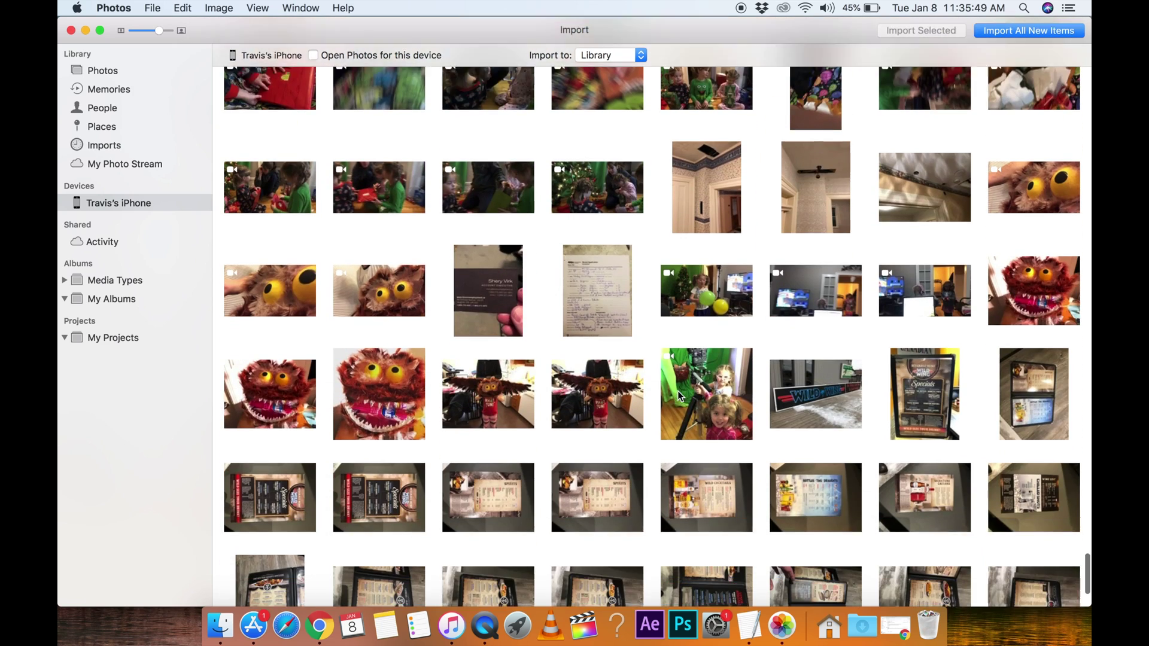
scroll(677, 390, down, 3)
scroll(677, 390, up, 2)
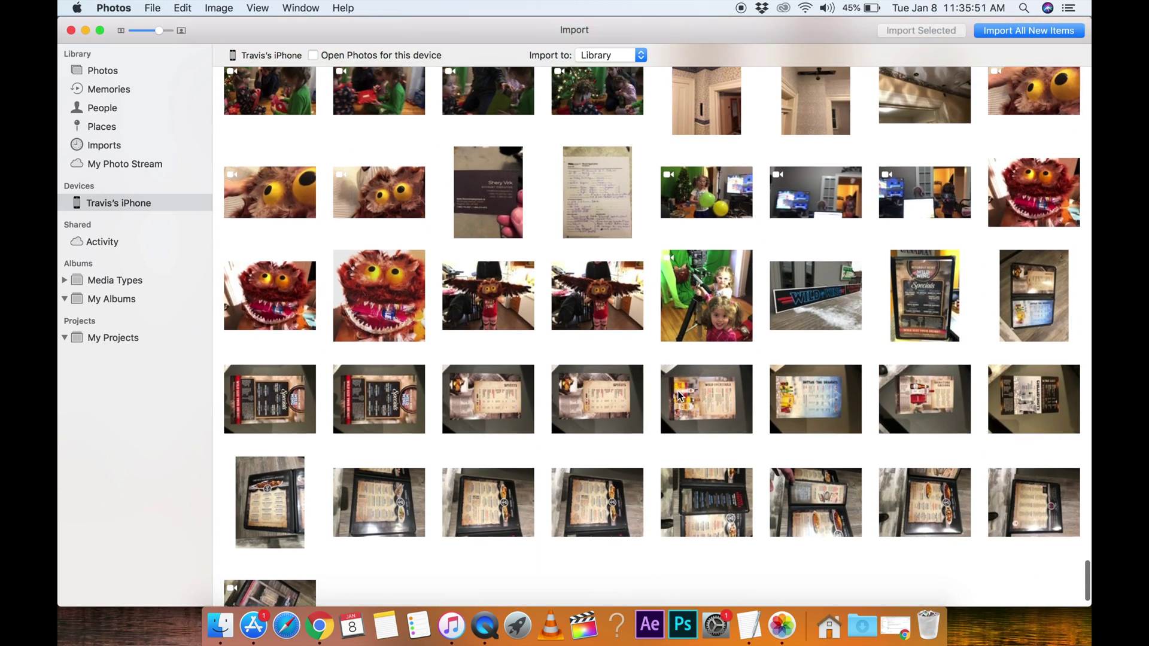
scroll(678, 395, up, 3)
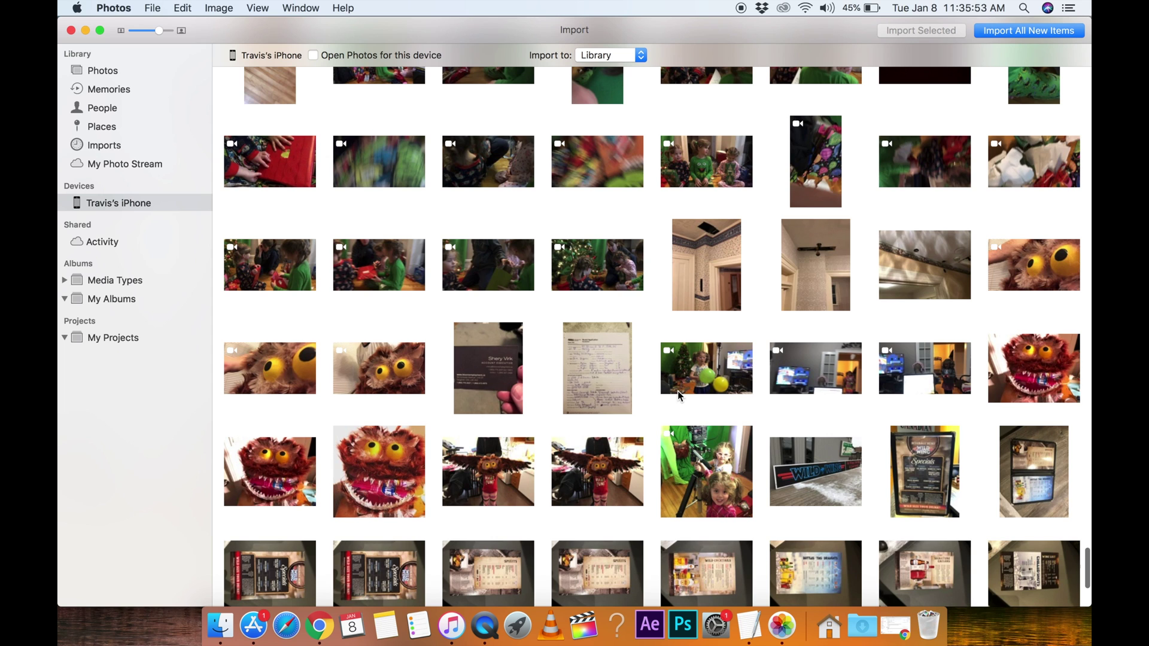
scroll(677, 390, up, 1)
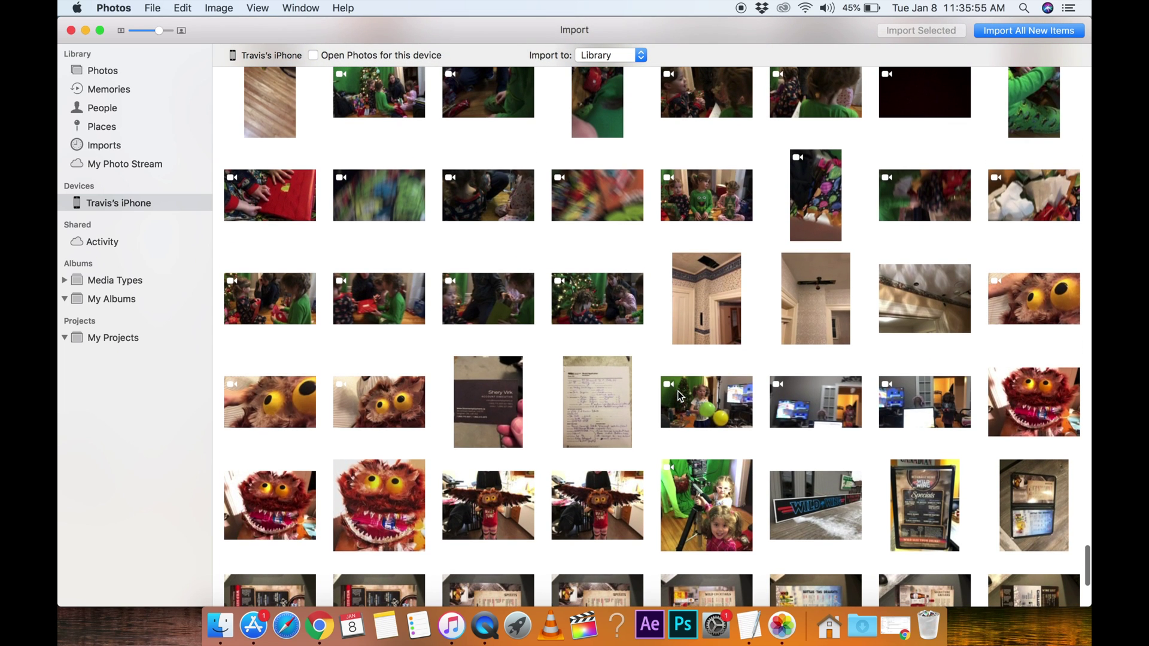
scroll(677, 390, up, 4)
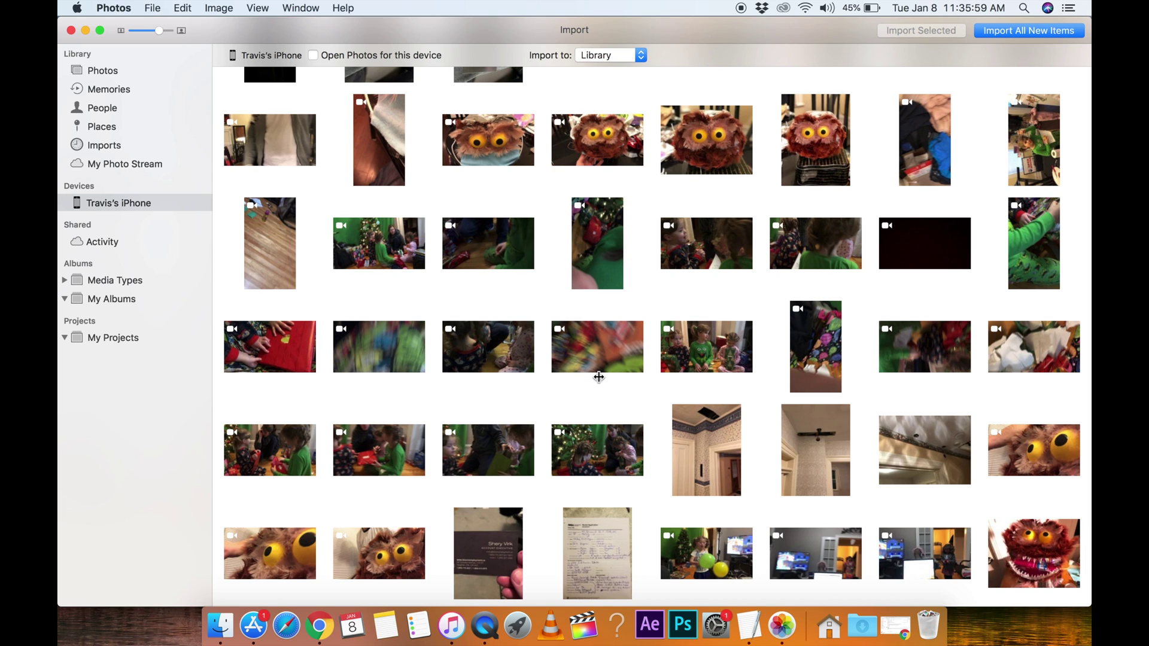
scroll(599, 377, down, 6)
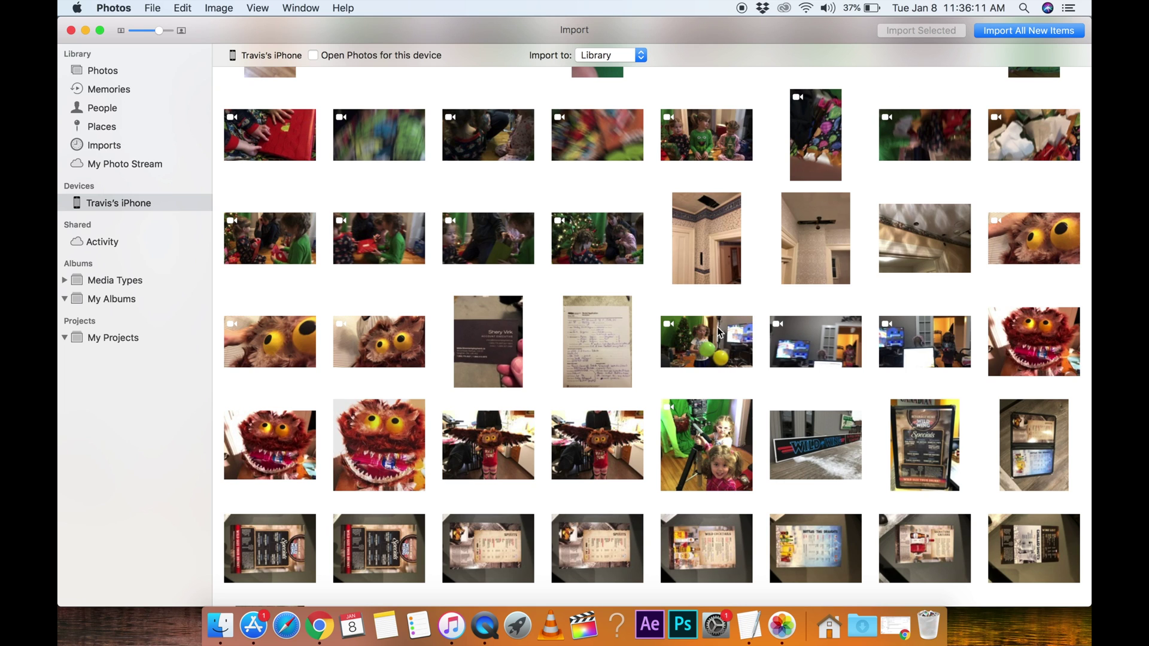
scroll(719, 350, up, 2)
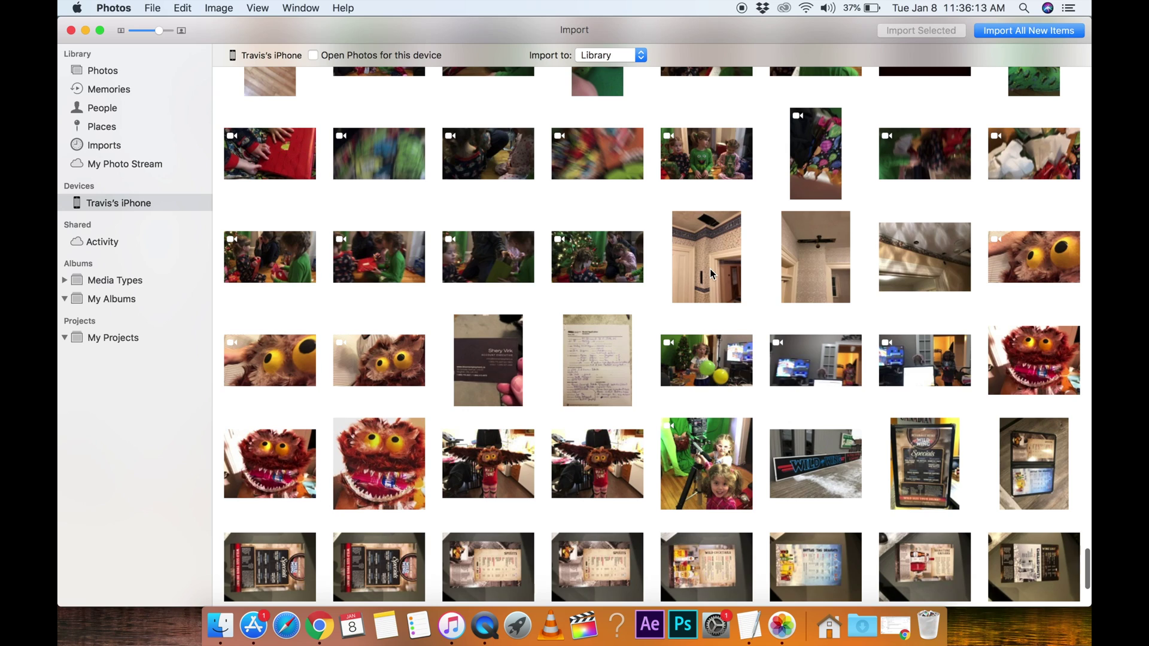
Step: Select the doorway, two ceiling light and monster close-up photos, then import the 4 selected
click(712, 273)
click(800, 270)
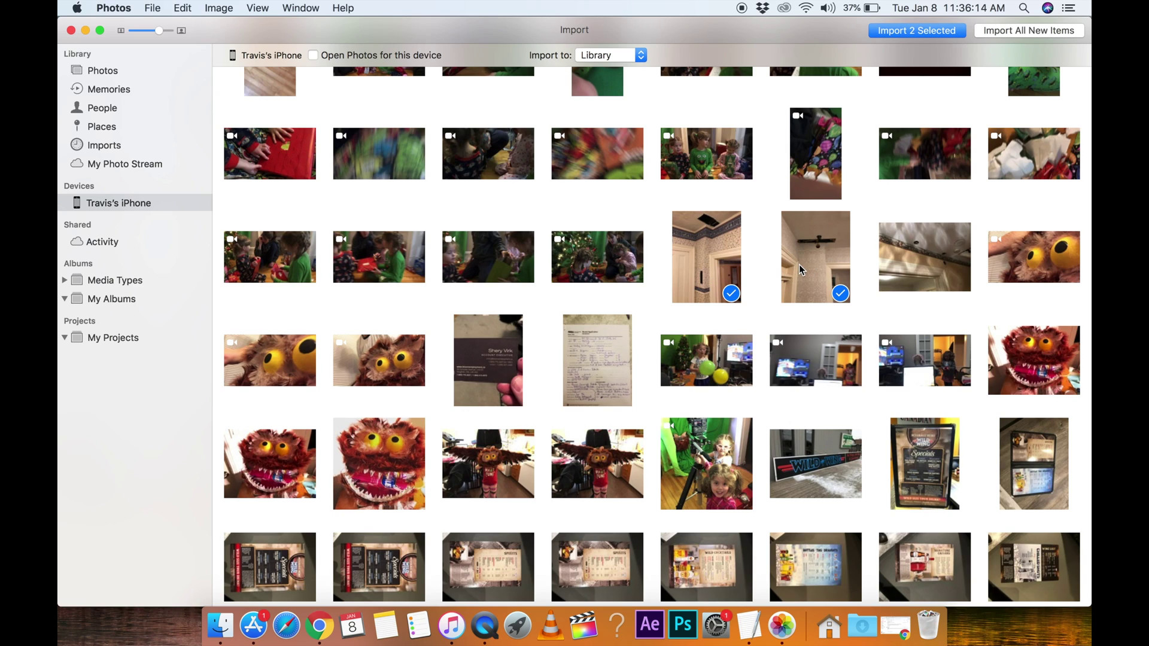
click(910, 272)
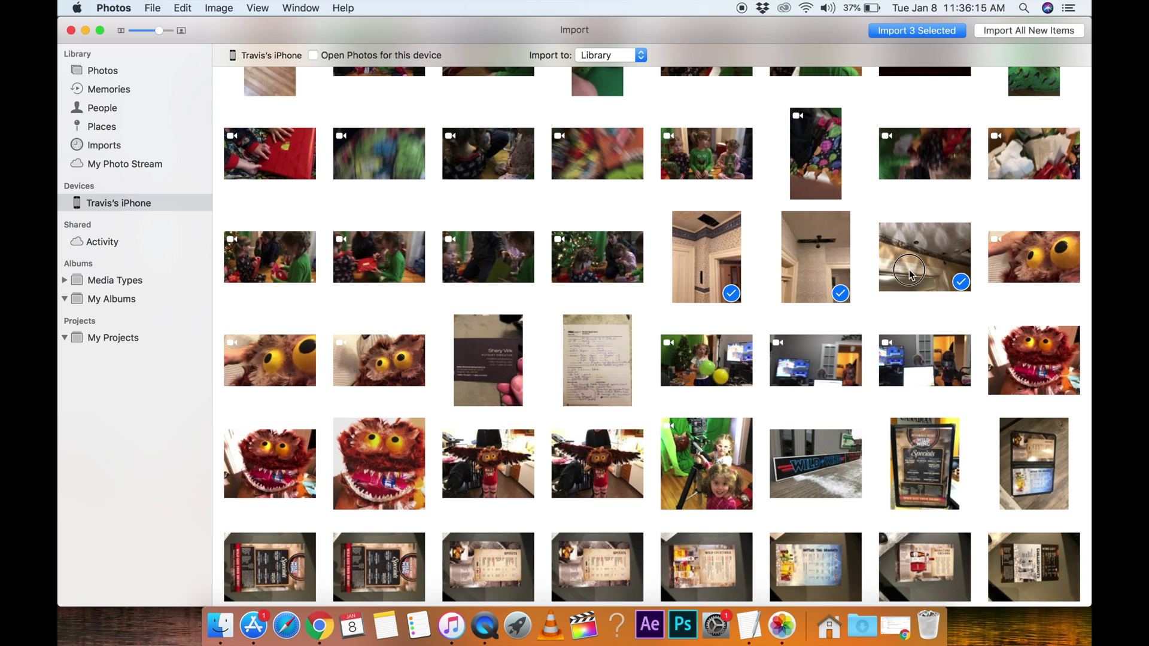
click(1025, 265)
click(922, 35)
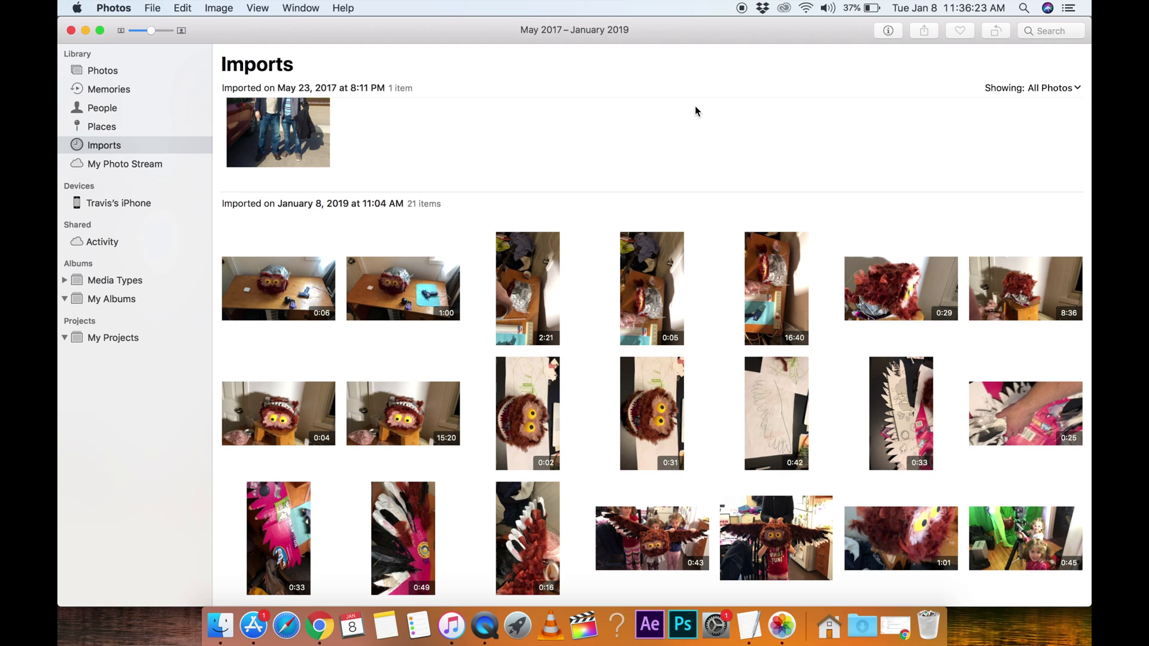
Step: Scroll the Imports page to the new January 8, 11:36 AM group of 4 items
scroll(713, 257, down, 4)
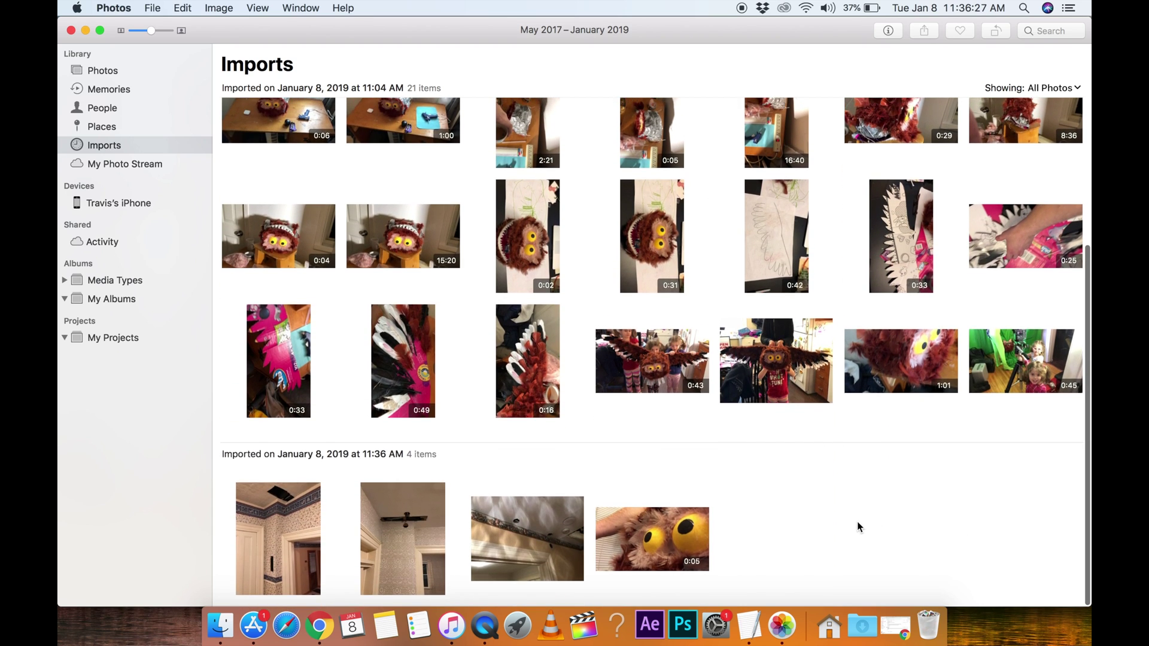
scroll(858, 524, up, 3)
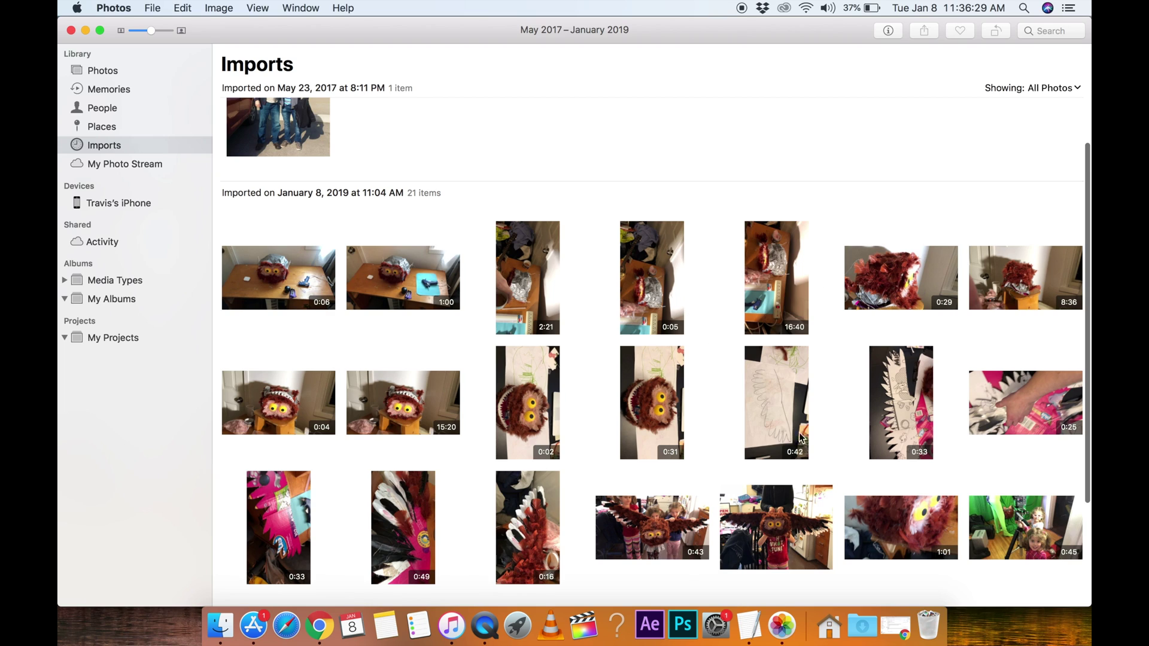
mouse_move(768, 271)
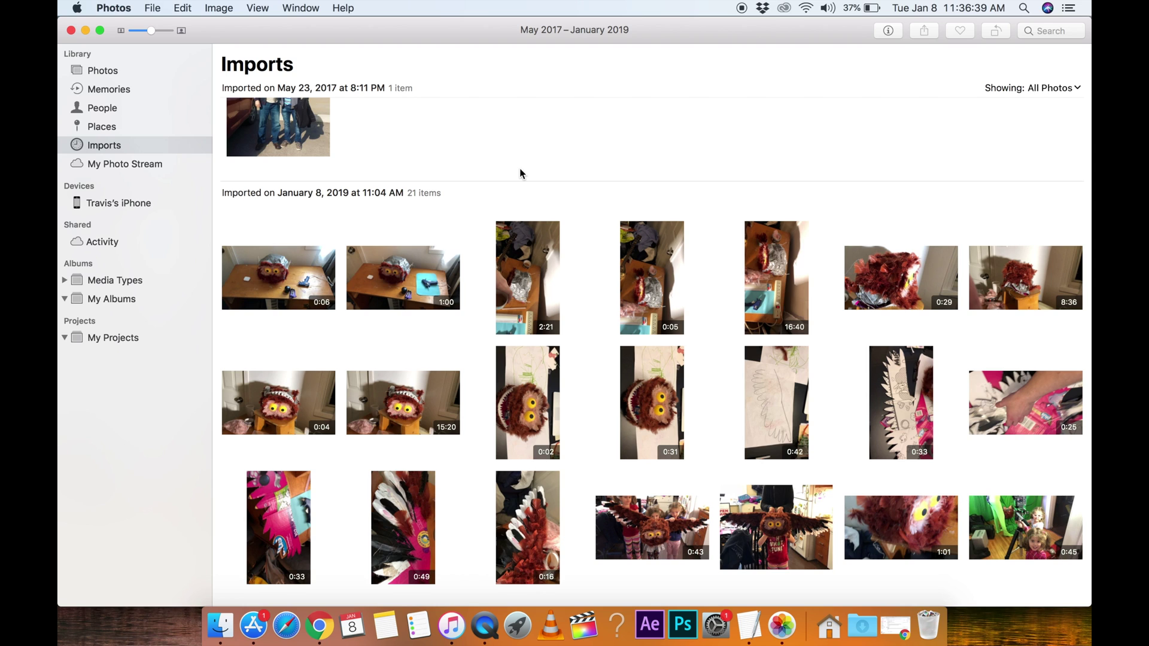
scroll(698, 372, down, 5)
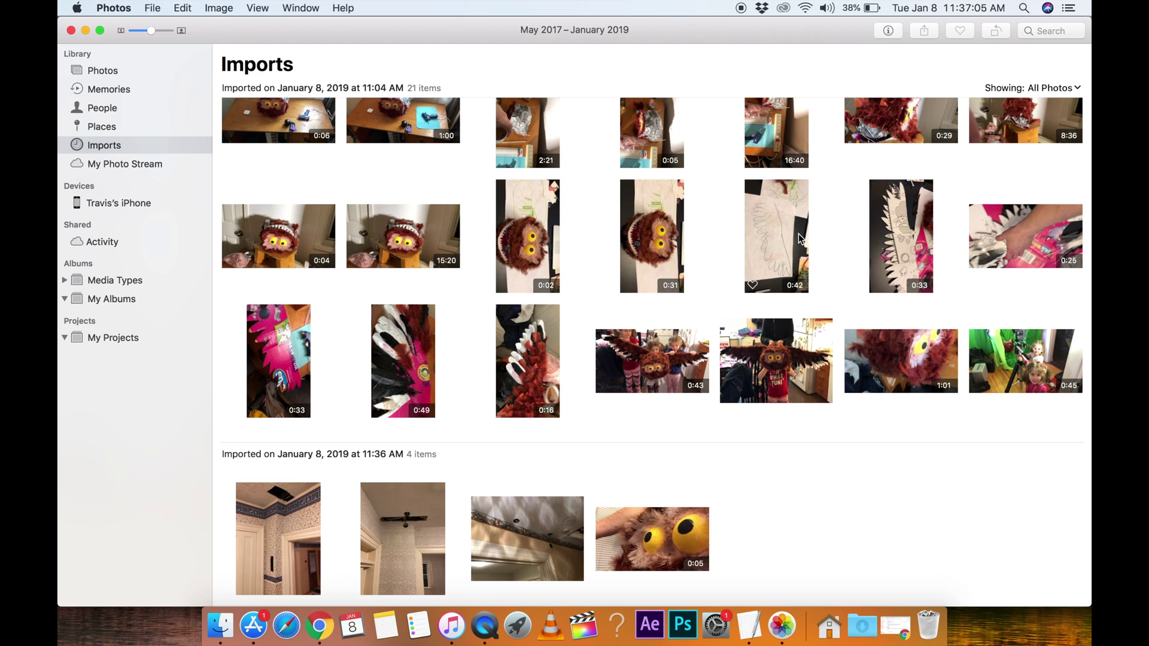
scroll(838, 201, up, 5)
scroll(838, 201, up, 2)
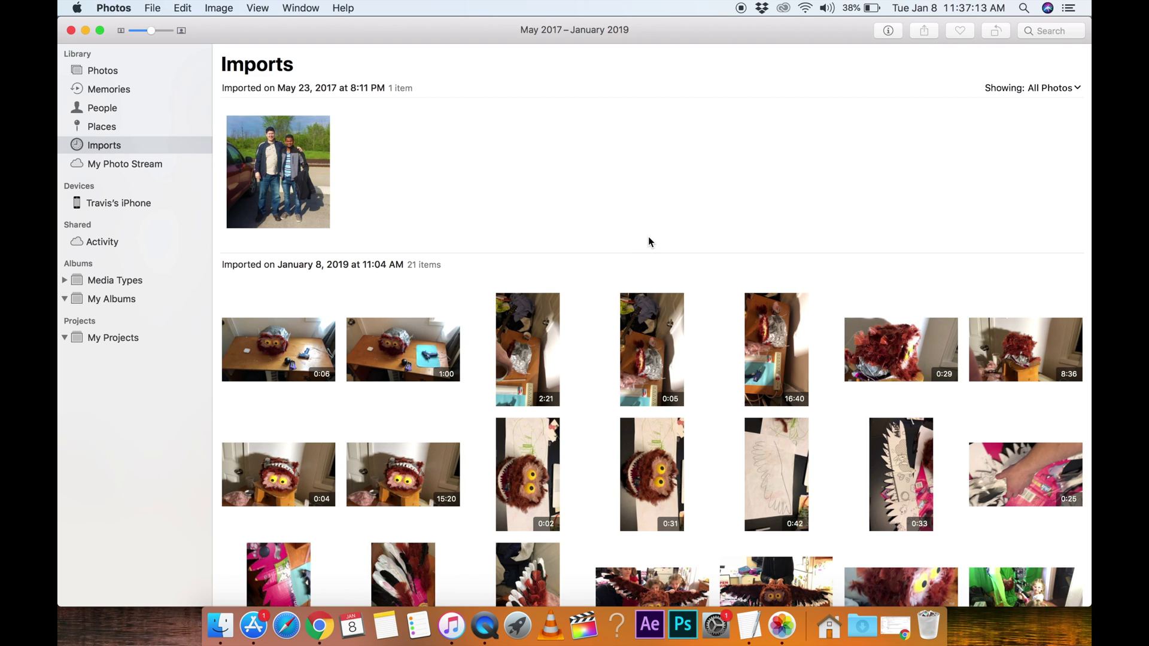
scroll(648, 236, down, 5)
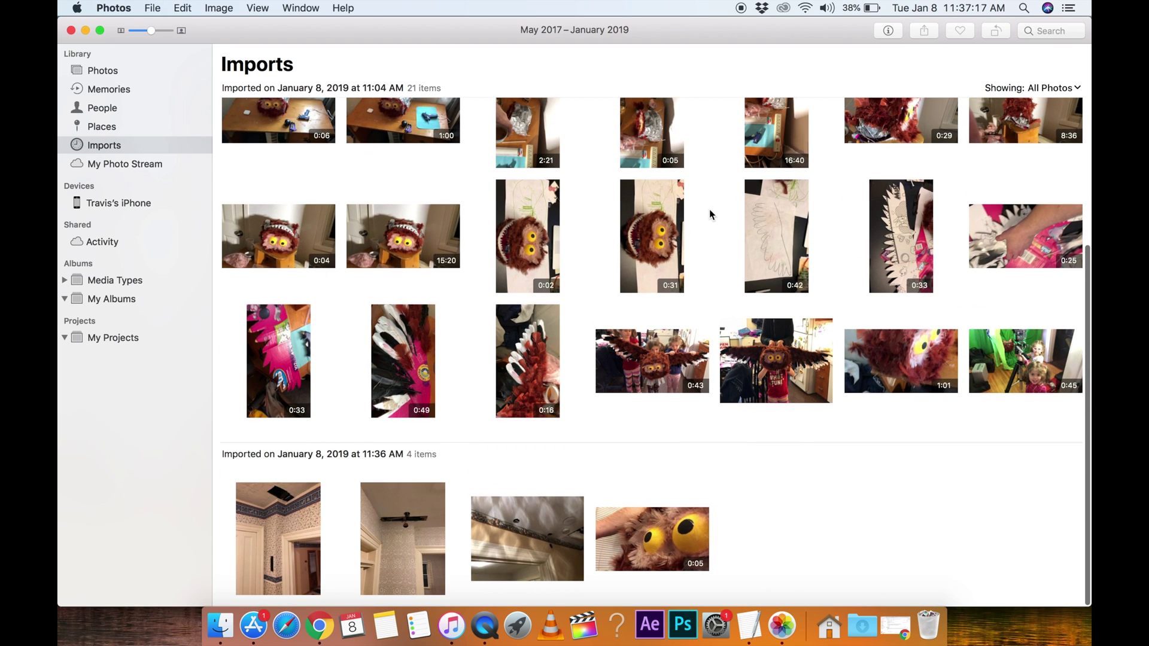
scroll(709, 193, up, 5)
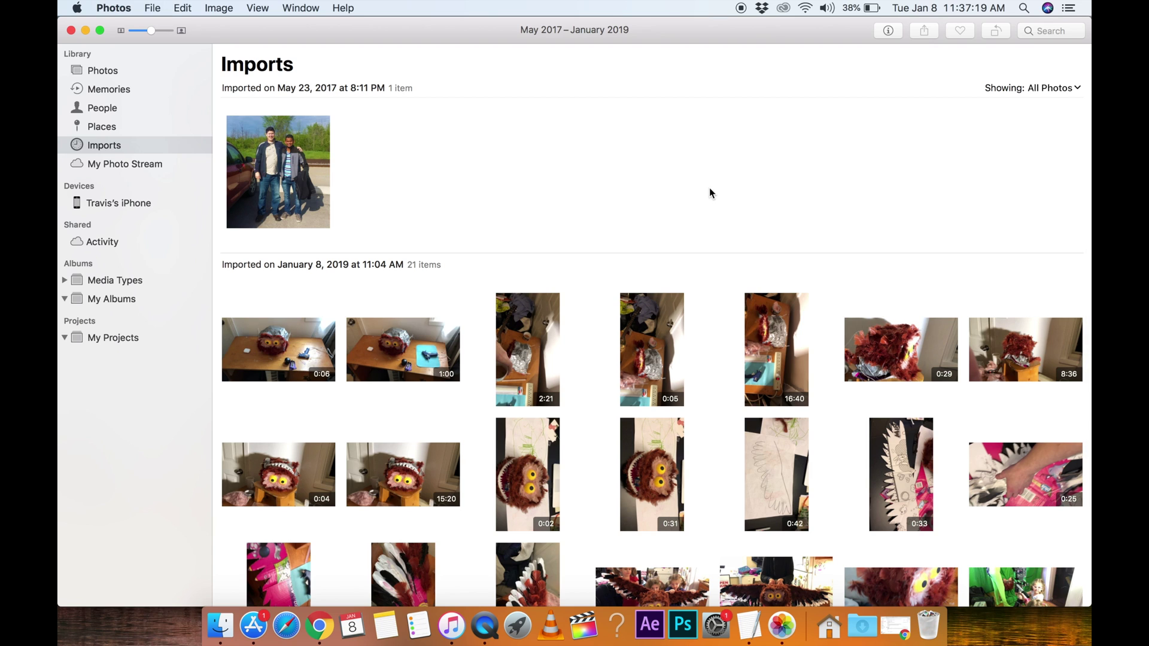
scroll(739, 455, down, 4)
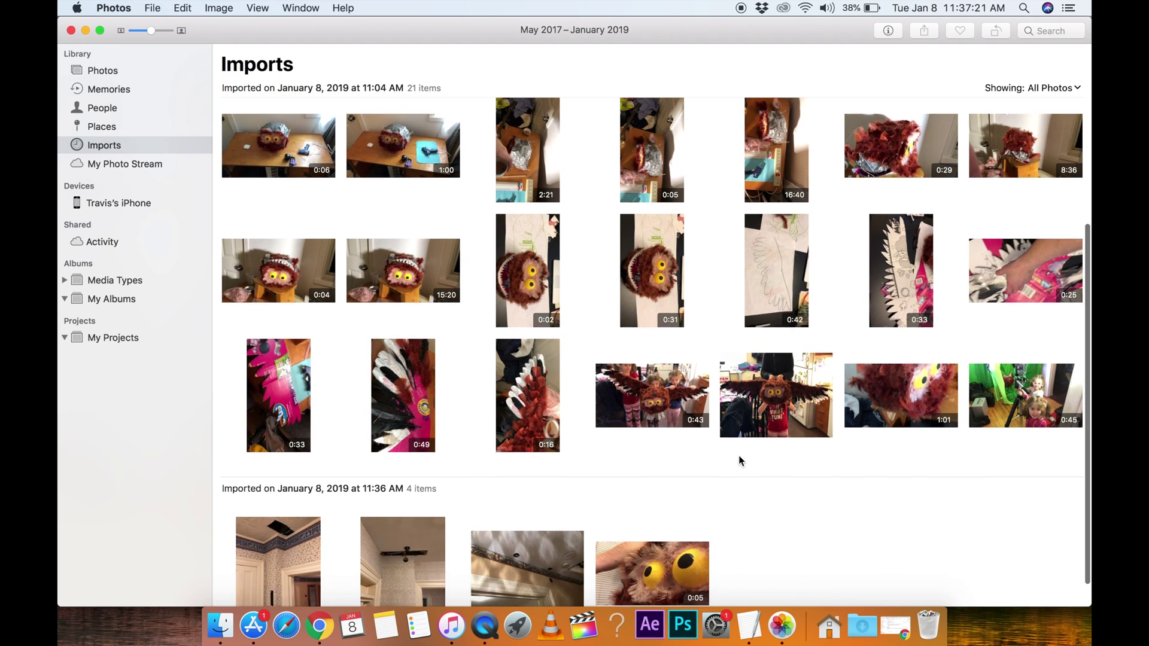
scroll(738, 455, up, 1)
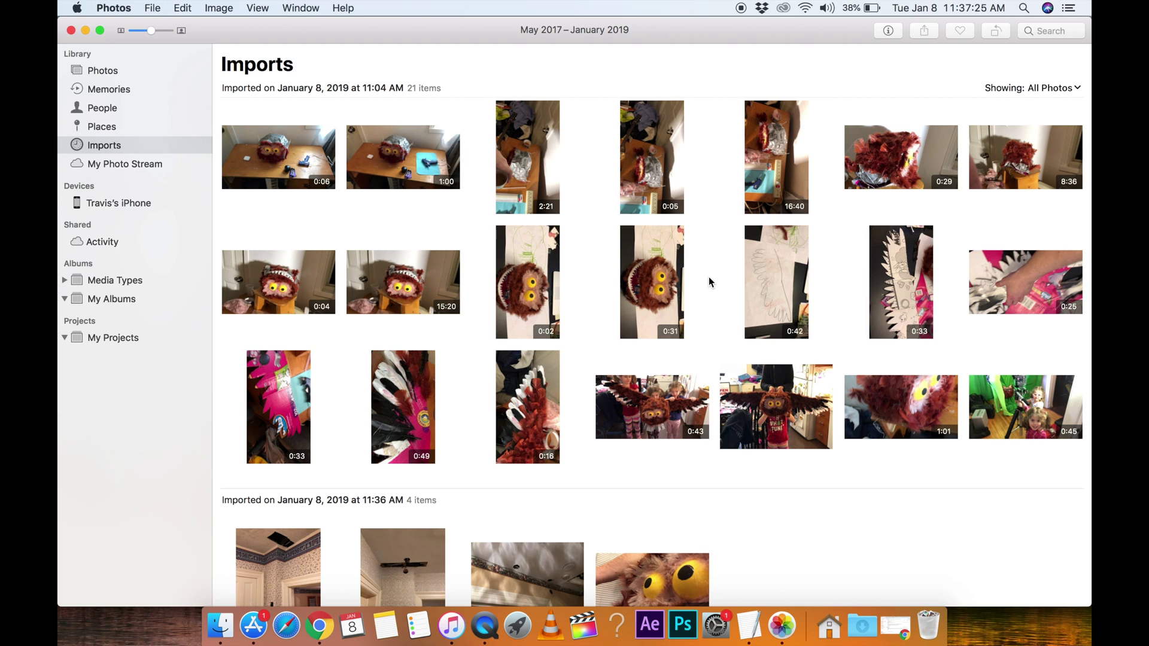
scroll(709, 276, up, 3)
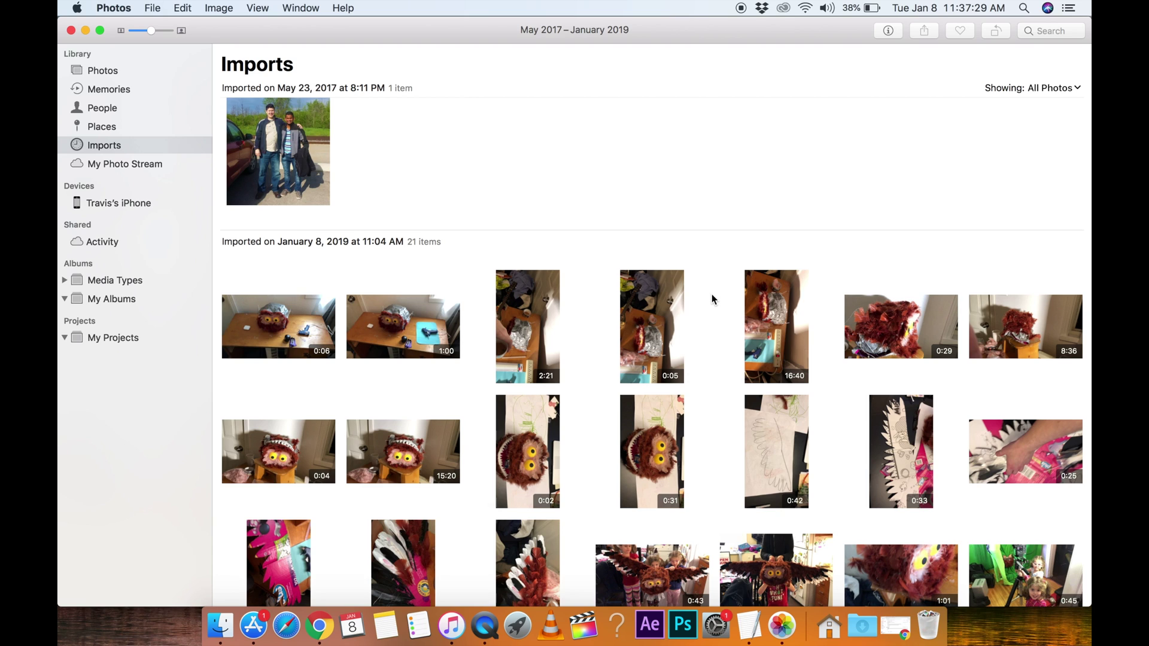
scroll(712, 295, down, 3)
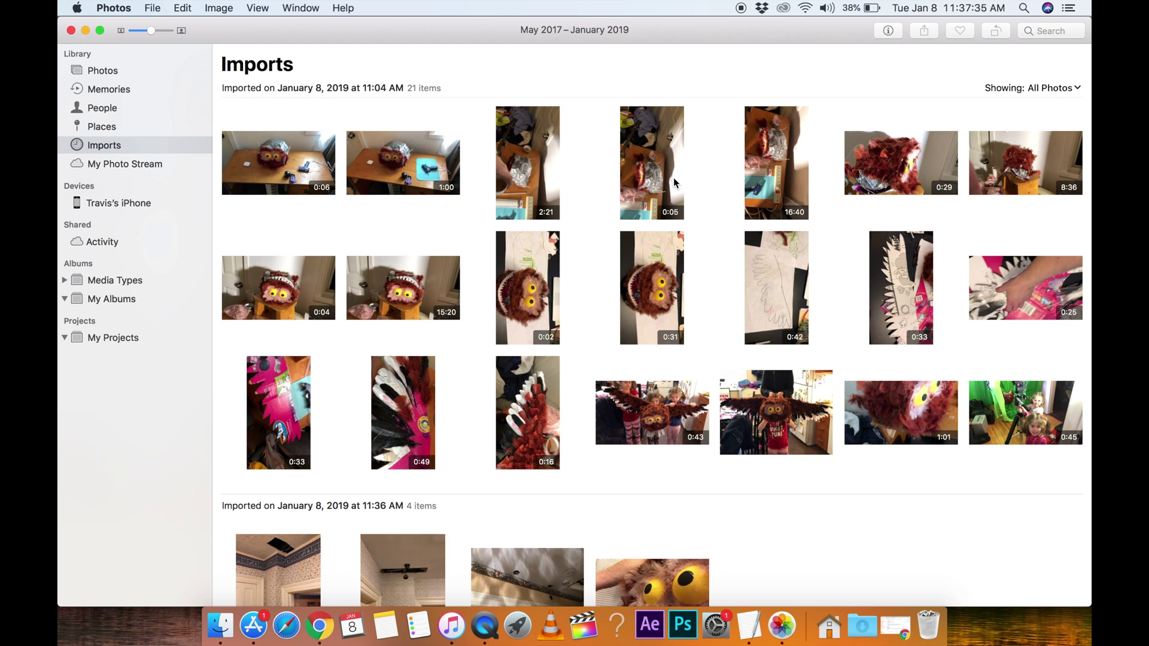
scroll(675, 182, up, 3)
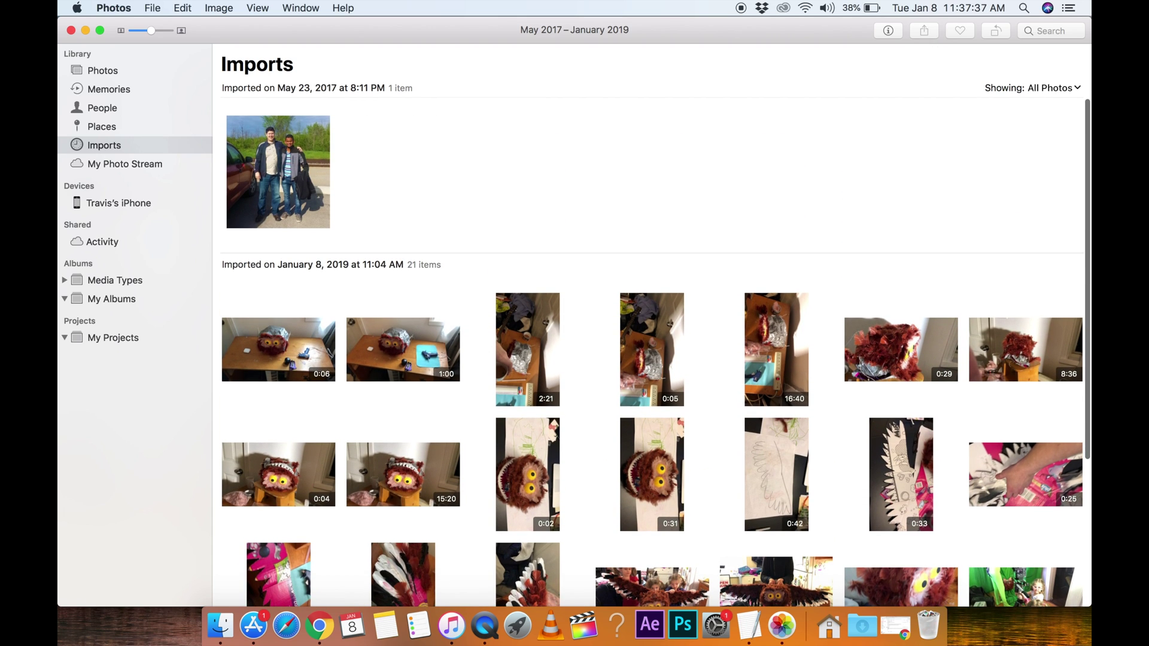
scroll(675, 183, down, 3)
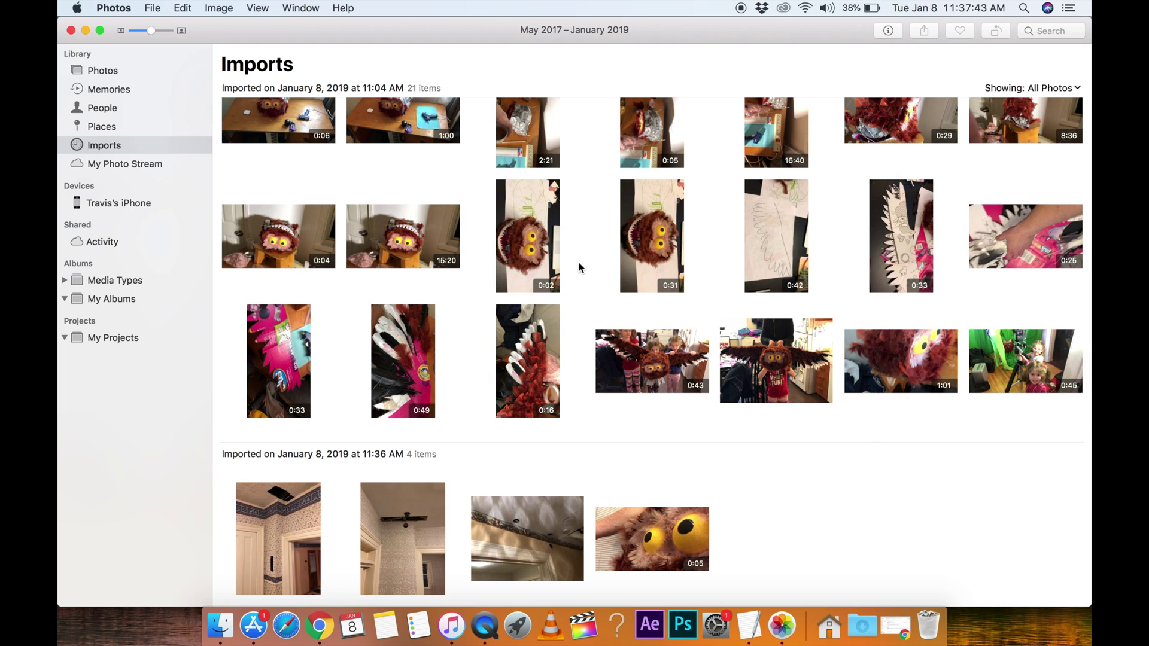
scroll(582, 177, up, 3)
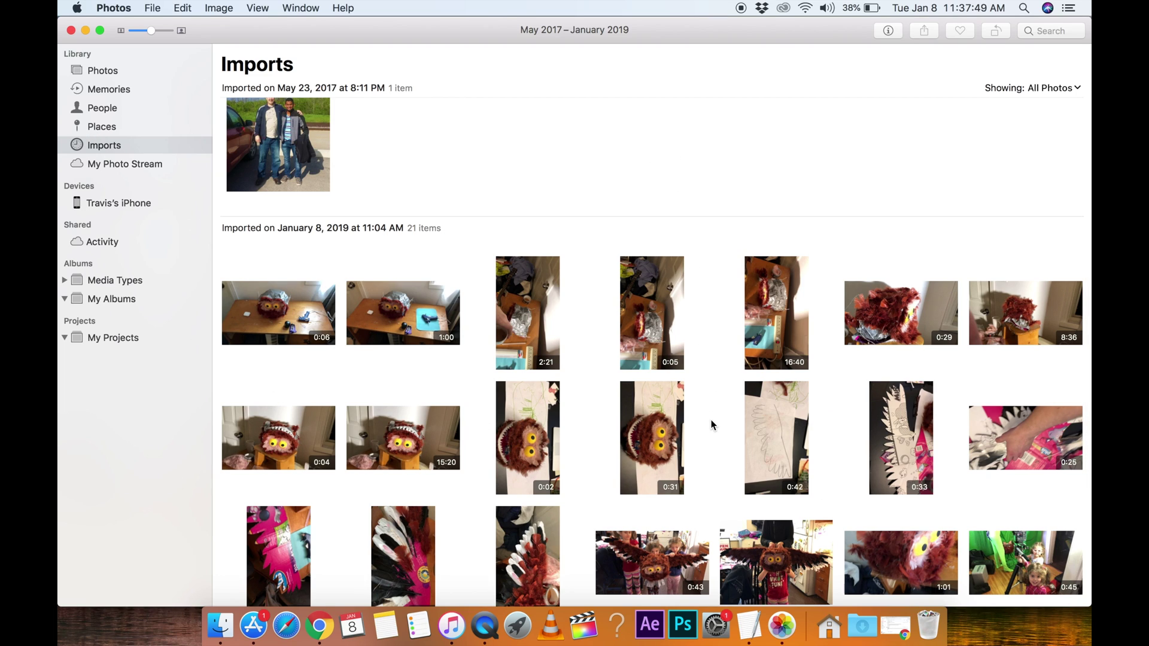
scroll(711, 425, down, 3)
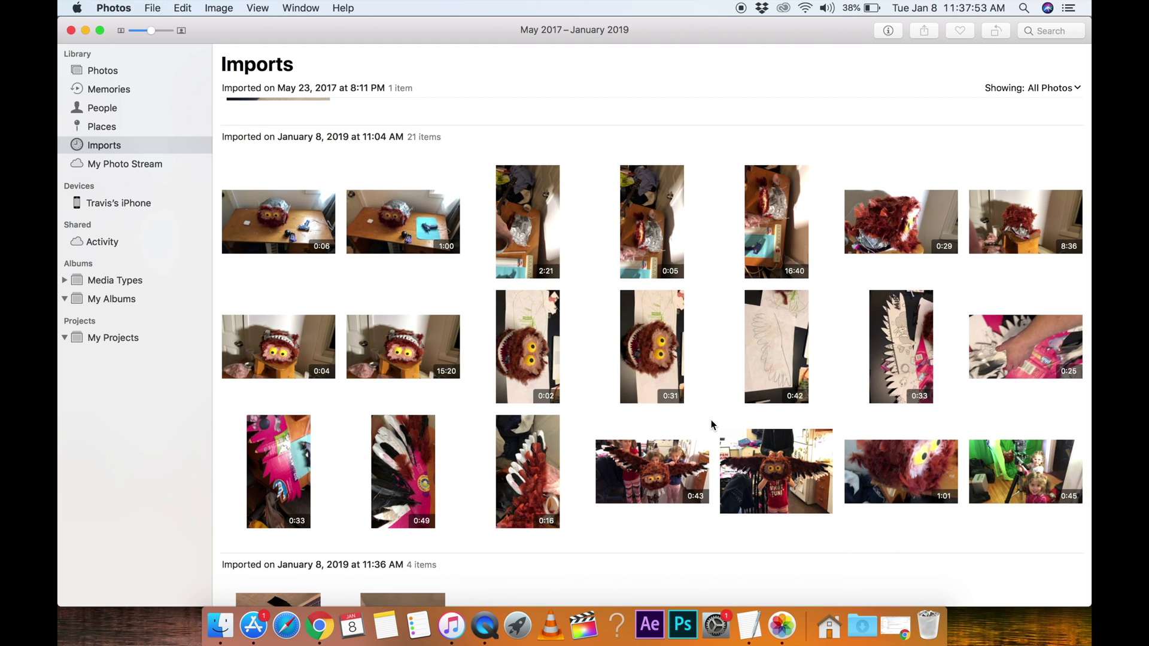
scroll(711, 425, up, 3)
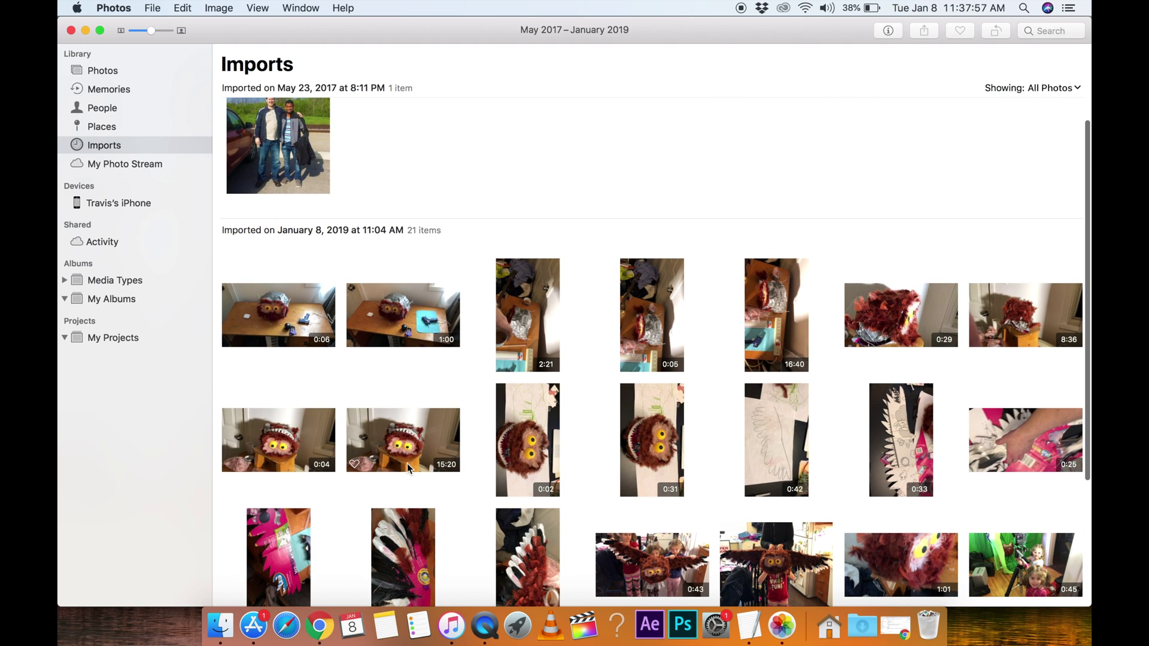
Step: Open Launchpad from the Dock to show the grid of installed apps
click(512, 627)
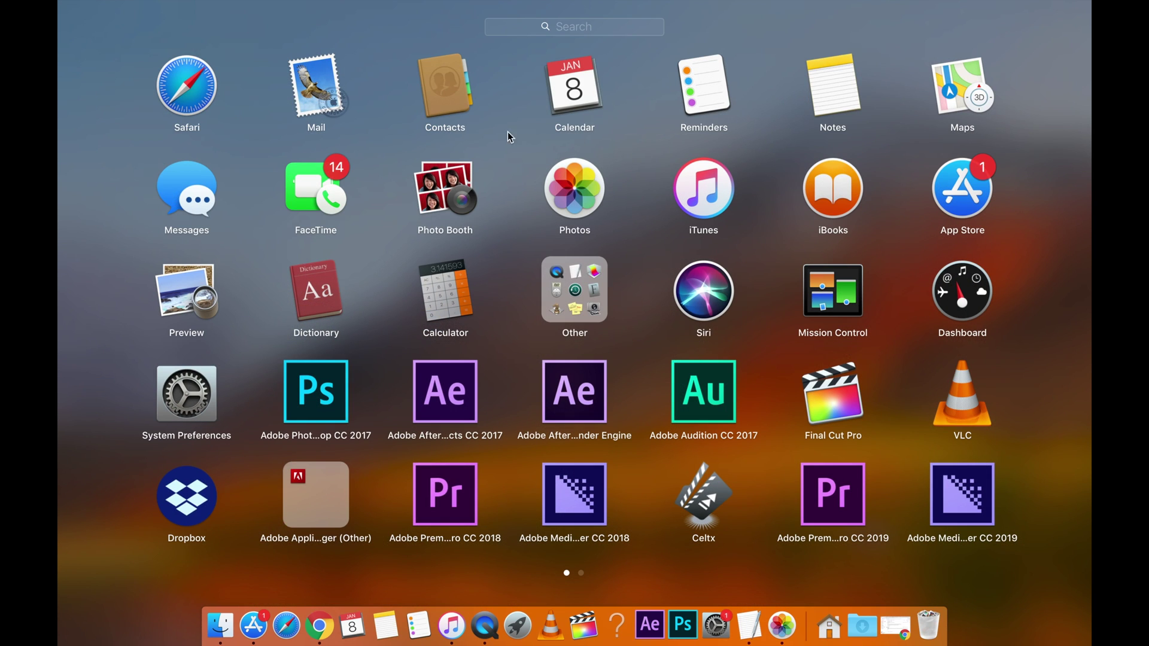